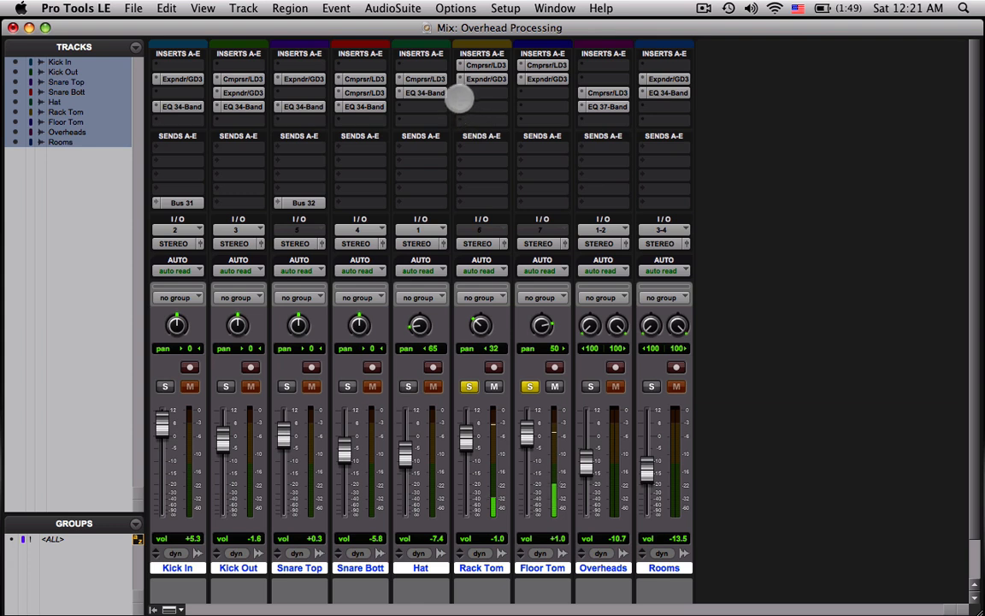
Step: Insert a mono EQ 3 4-Band plug-in on the Floor Tom track and move its window clear of the inserts
click(519, 92)
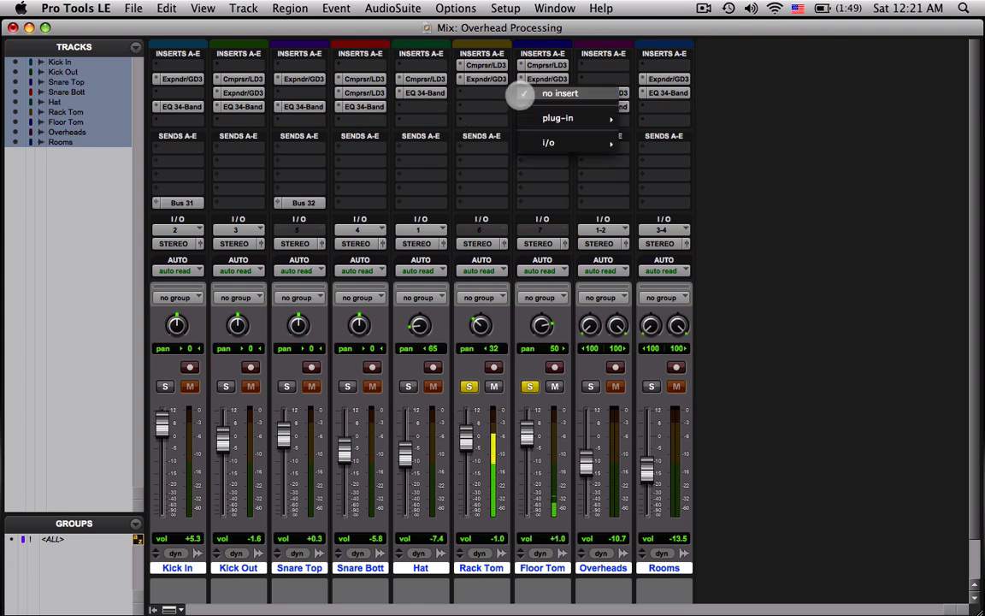
mouse_move(534, 118)
mouse_move(651, 119)
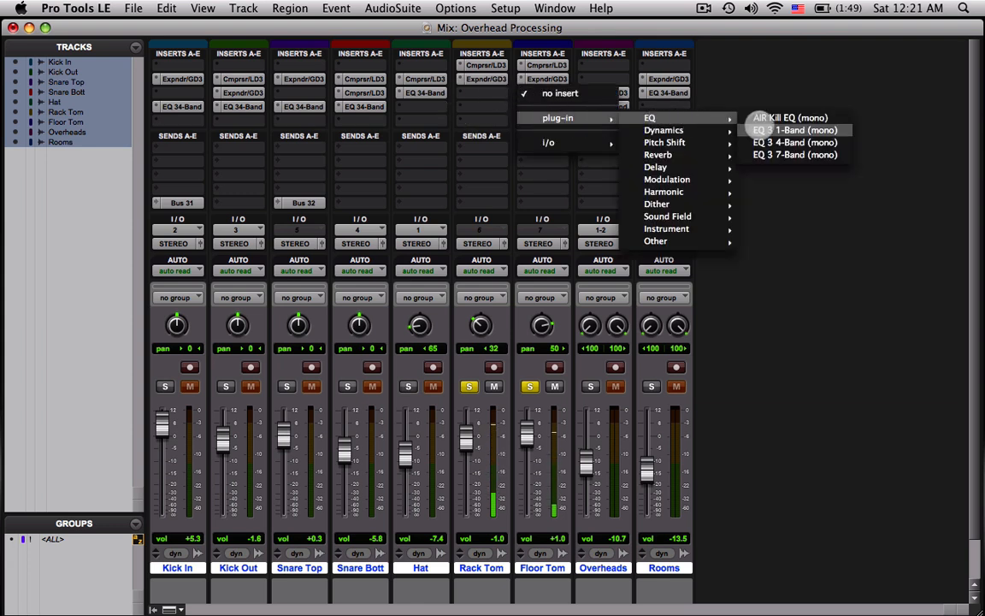
click(770, 142)
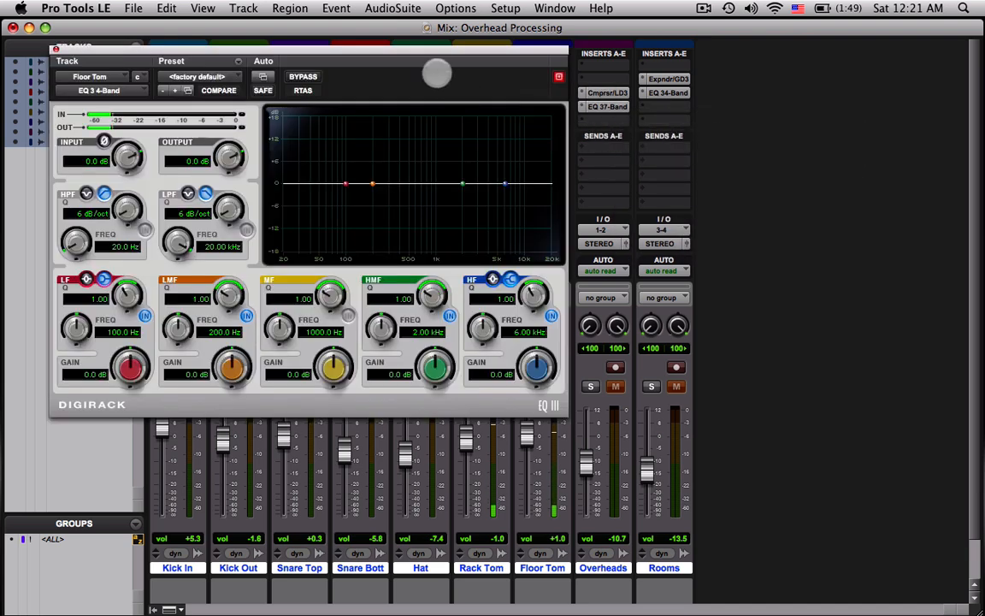
drag(421, 55, 691, 73)
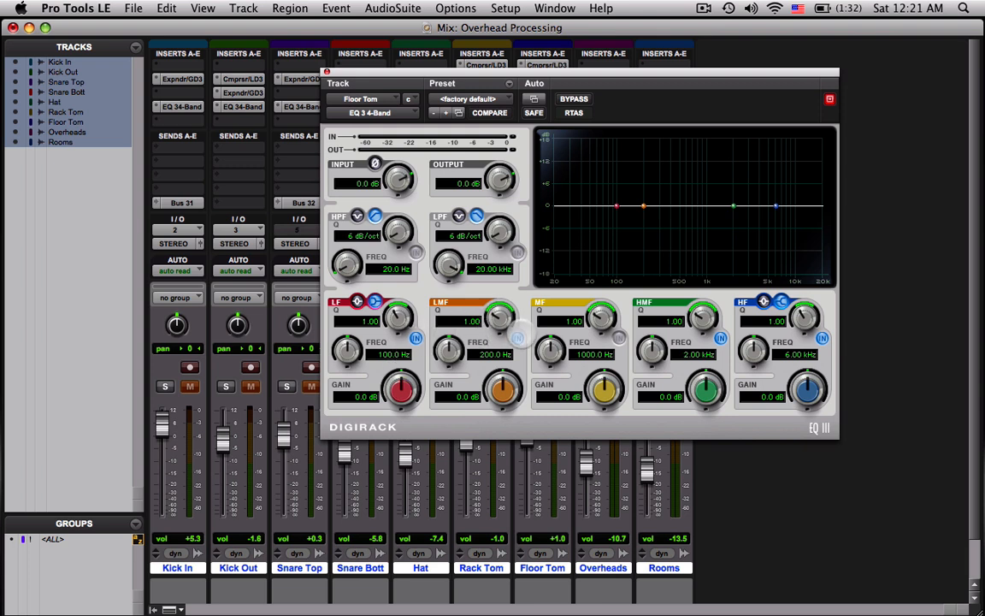
Step: During playback, shape the Floor Tom EQ's LF band to 36.3 Hz, -7.1 dB gain and a Q of 0.75
key(space)
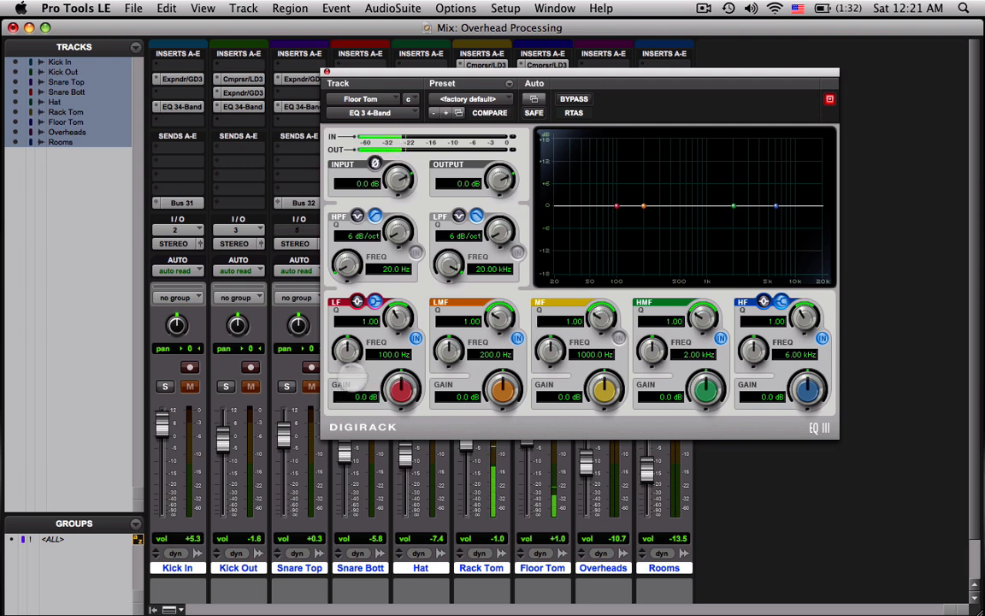
drag(348, 350, 345, 398)
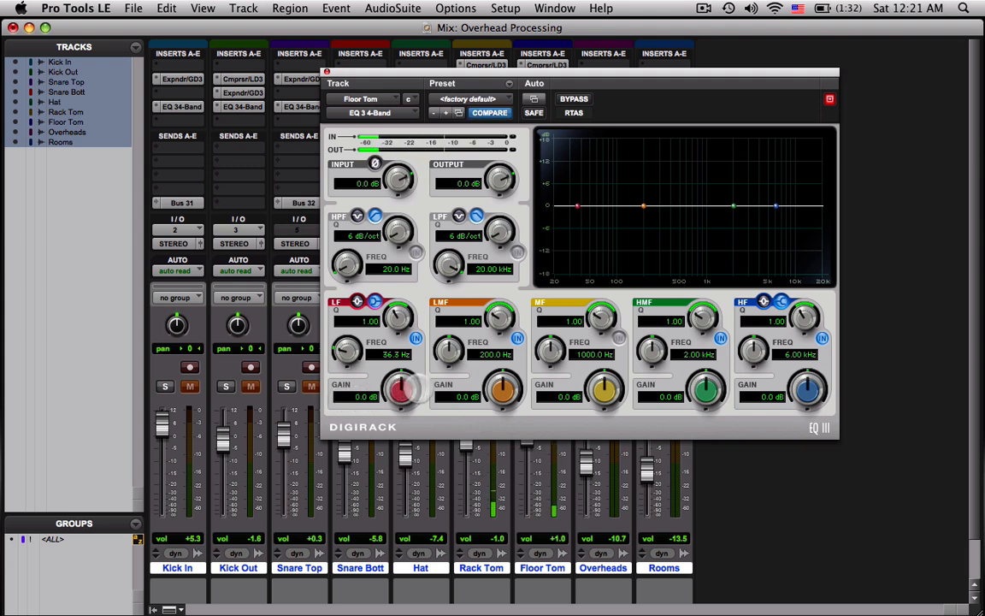
drag(401, 389, 393, 436)
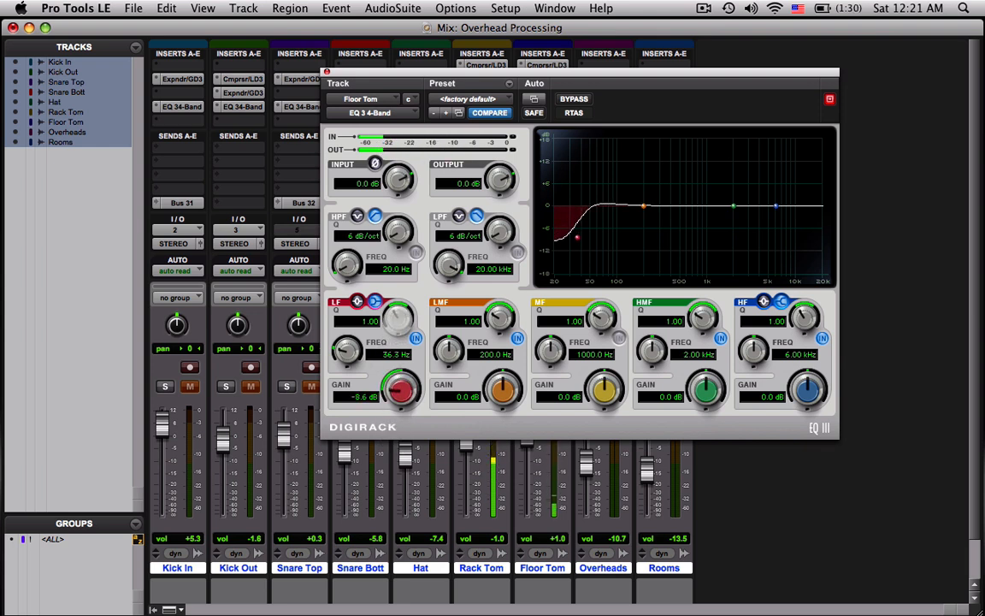
drag(398, 318, 398, 338)
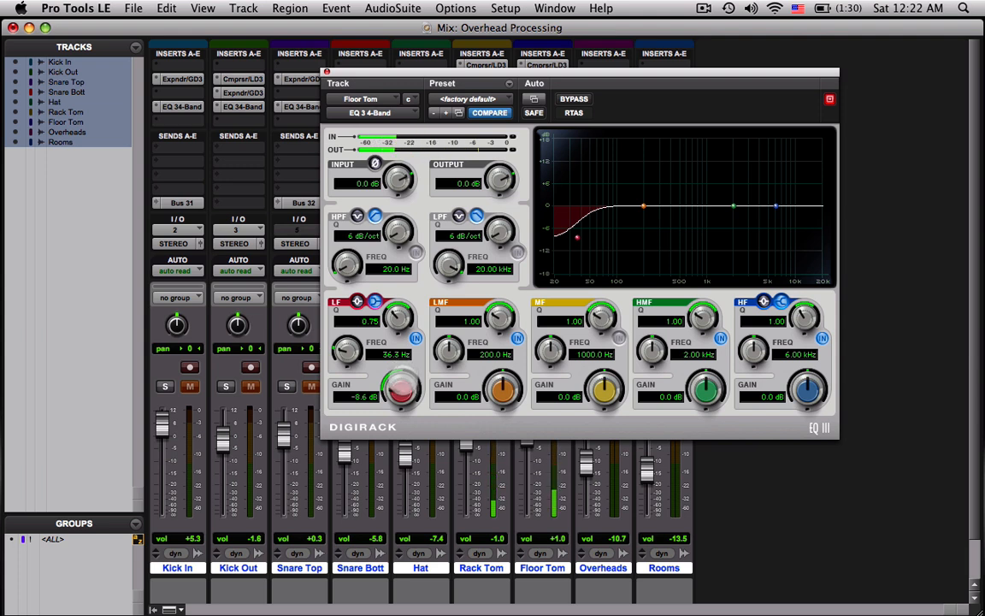
drag(399, 385, 400, 368)
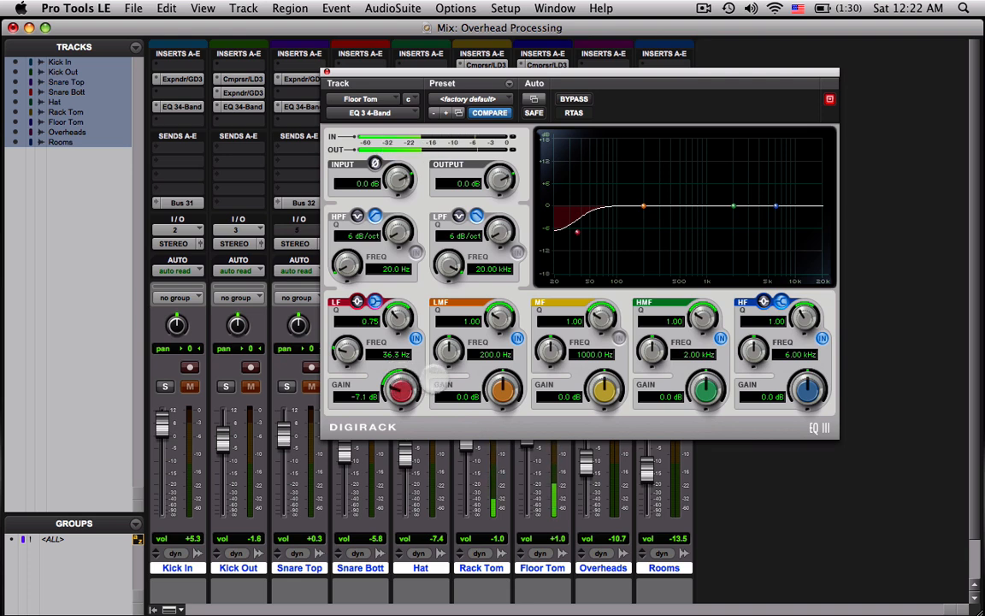
Step: Cut the Floor Tom EQ's LMF band by 2.3 dB at 114 Hz
drag(501, 387, 503, 391)
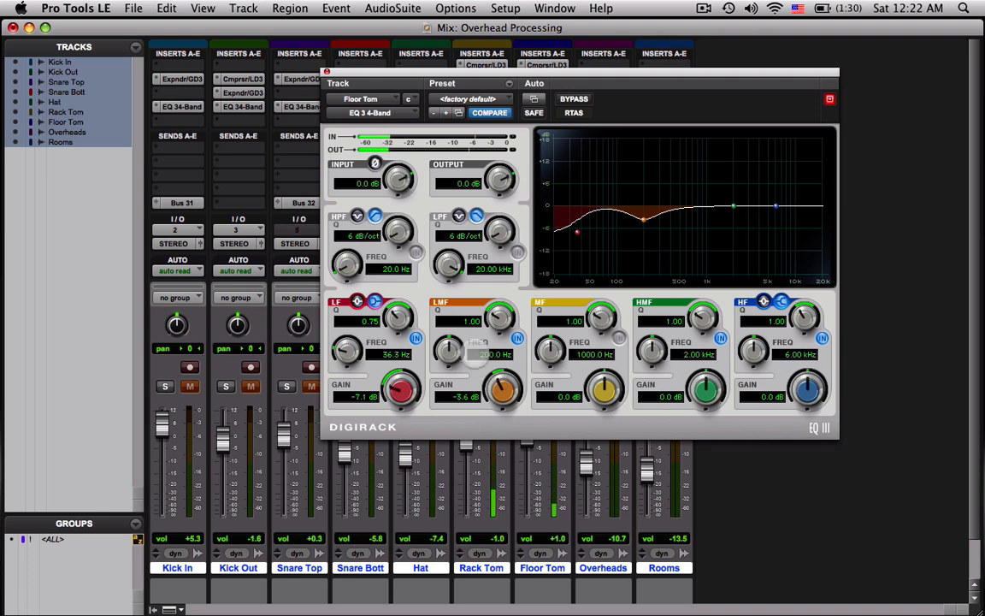
drag(477, 354, 455, 369)
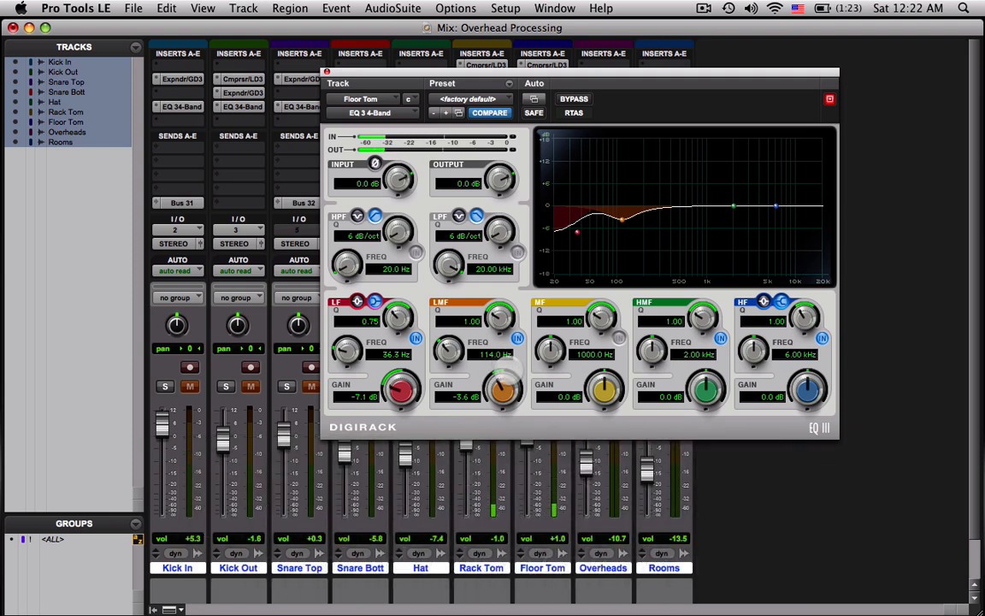
drag(504, 390, 504, 379)
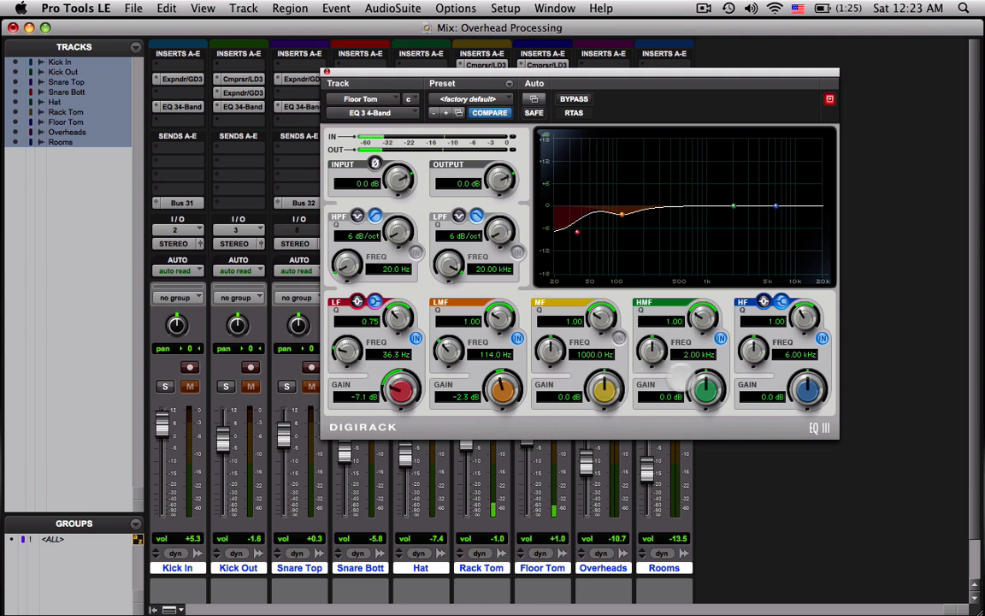
Step: Set the Floor Tom EQ's HMF band to 1.19 kHz with -2.7 dB gain and a Q of 0.83
drag(706, 389, 653, 376)
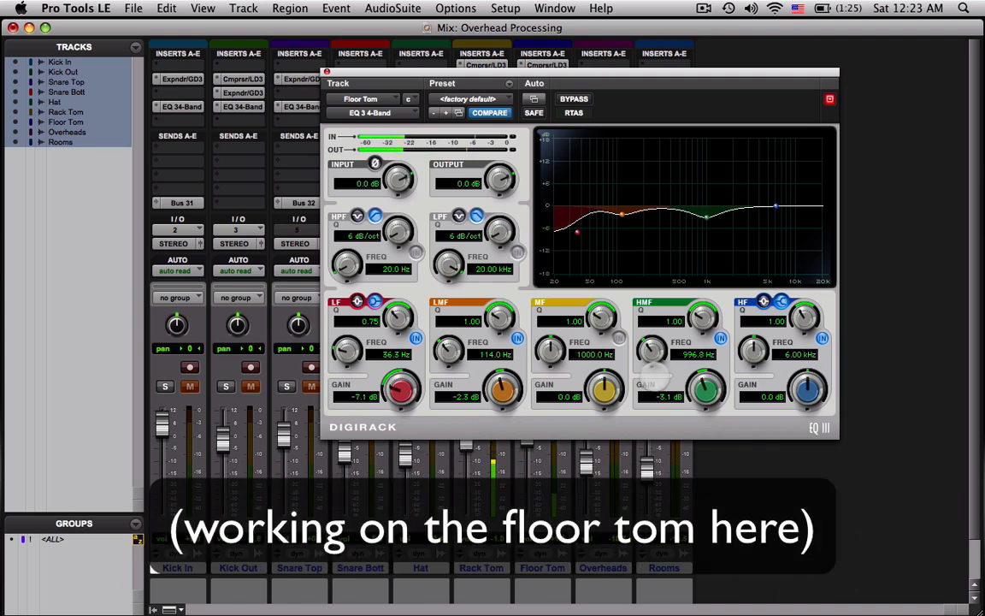
drag(653, 376, 704, 392)
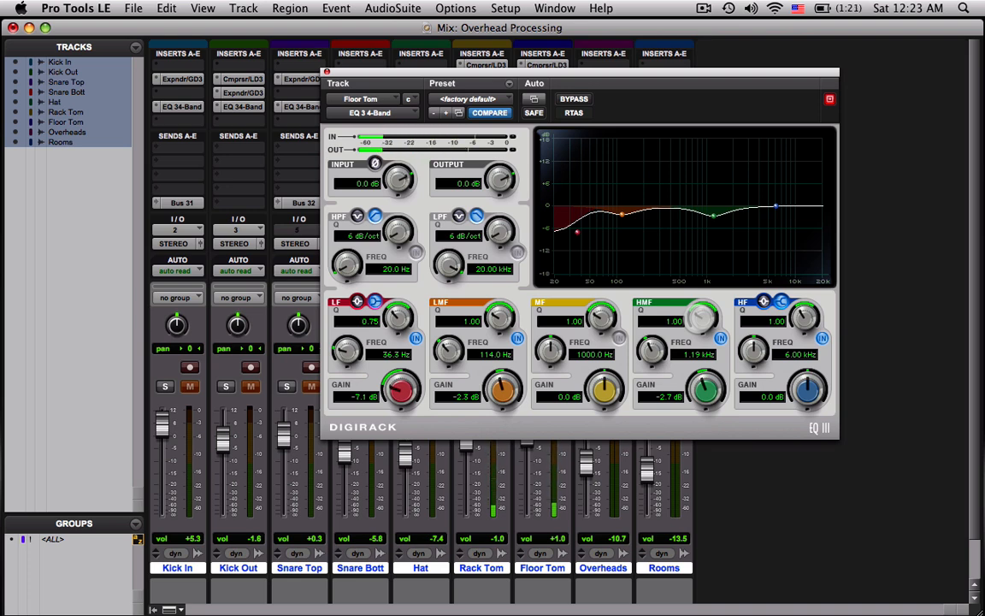
mouse_move(701, 318)
mouse_down()
mouse_move(701, 329)
mouse_move(701, 293)
mouse_move(701, 308)
mouse_up()
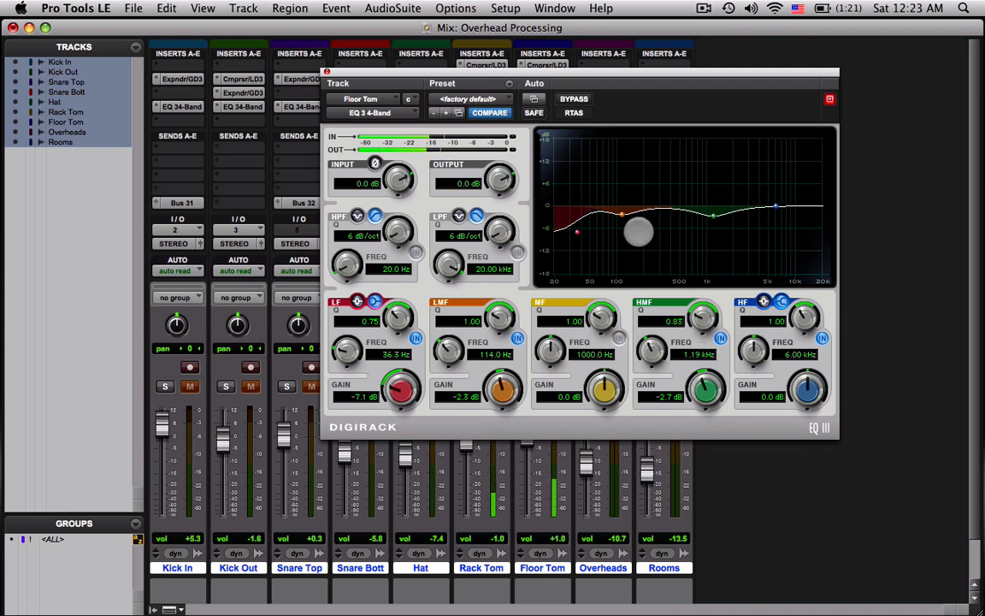
Step: Move the EQ window off the Overheads channel, solo Overheads and raise its volume to -9.5 dB
drag(587, 72, 452, 11)
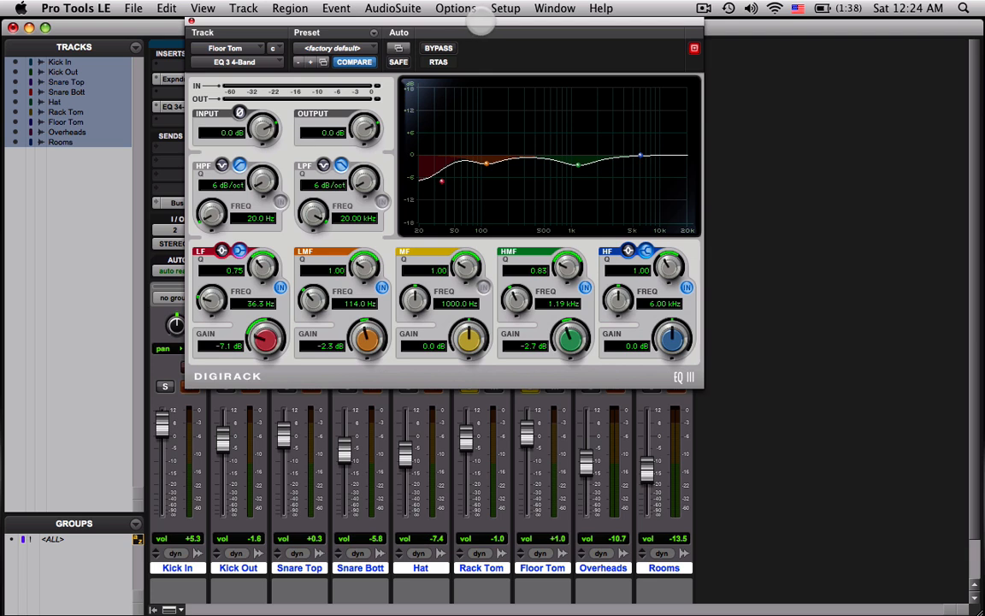
drag(480, 23, 303, 55)
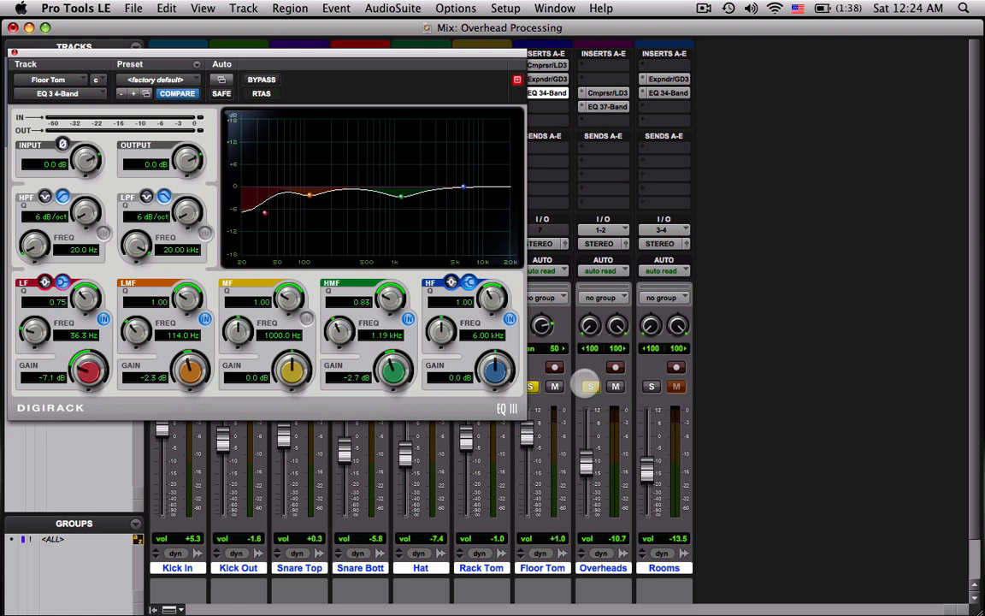
click(590, 386)
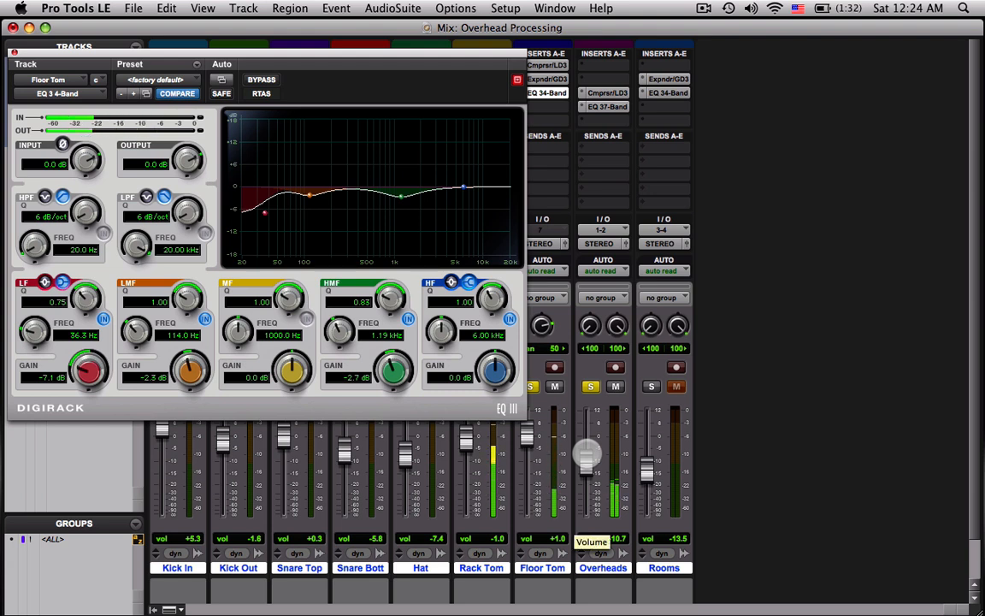
drag(586, 458, 586, 461)
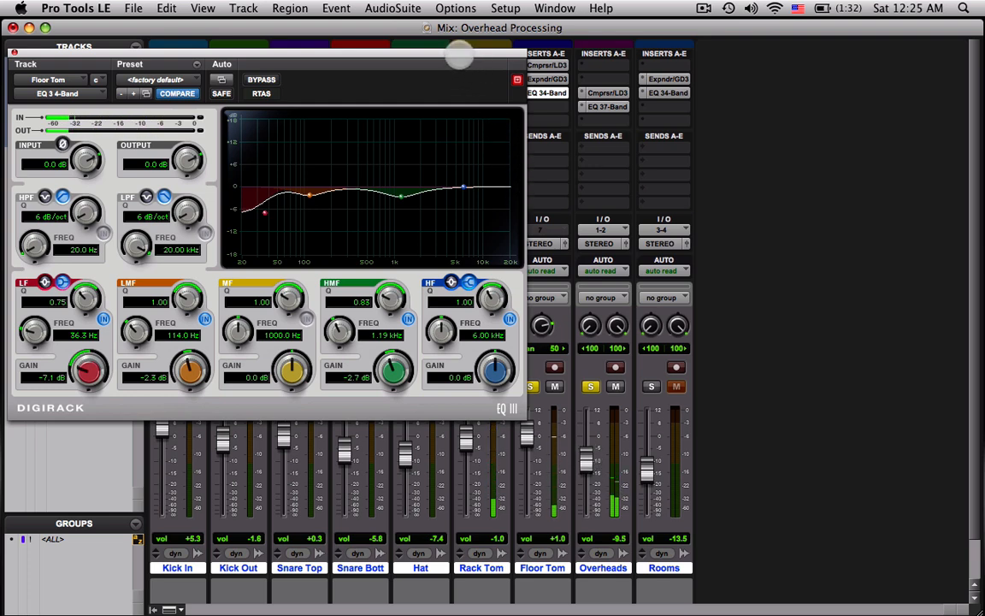
Step: Close the Floor Tom EQ and insert a mono EQ 3 4-Band plug-in on the Rack Tom track
drag(458, 54, 780, 106)
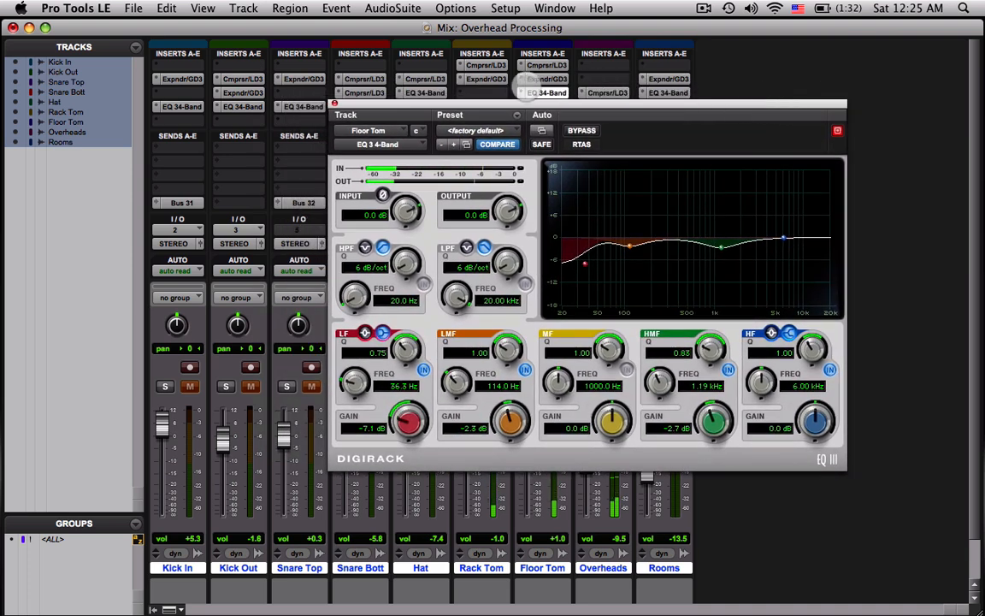
click(543, 92)
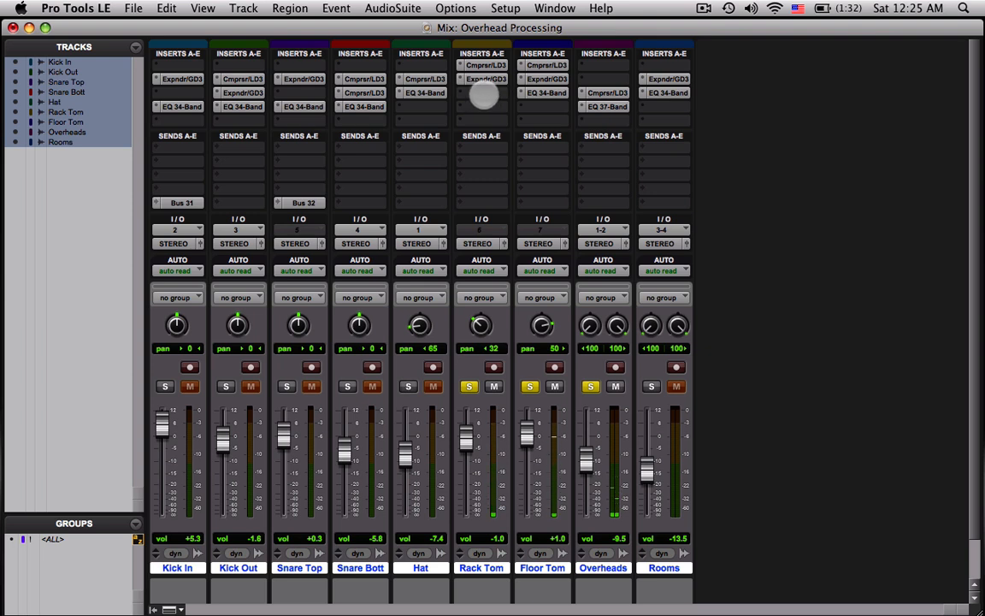
click(463, 93)
mouse_move(492, 118)
mouse_move(589, 117)
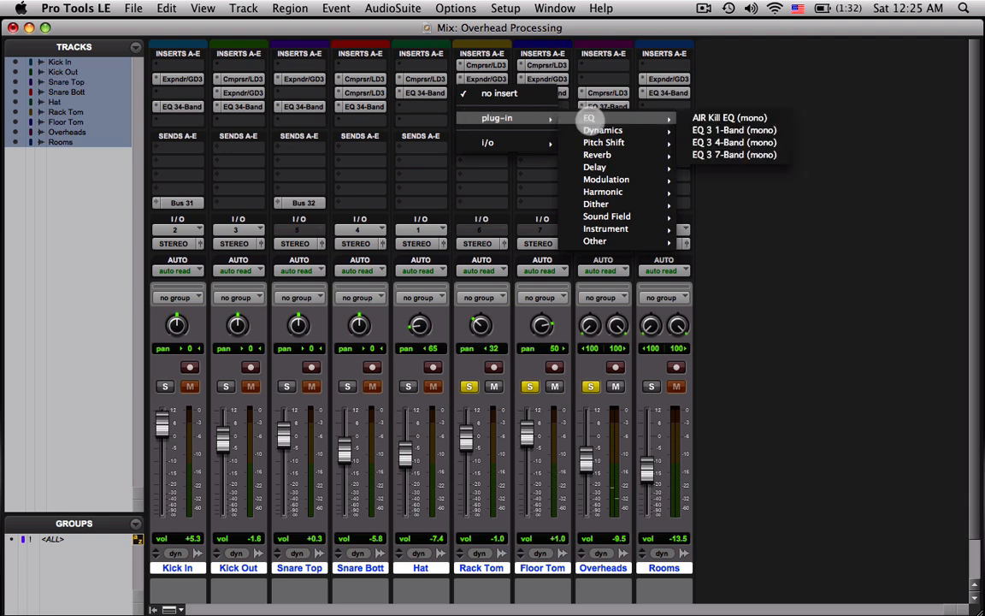
click(734, 142)
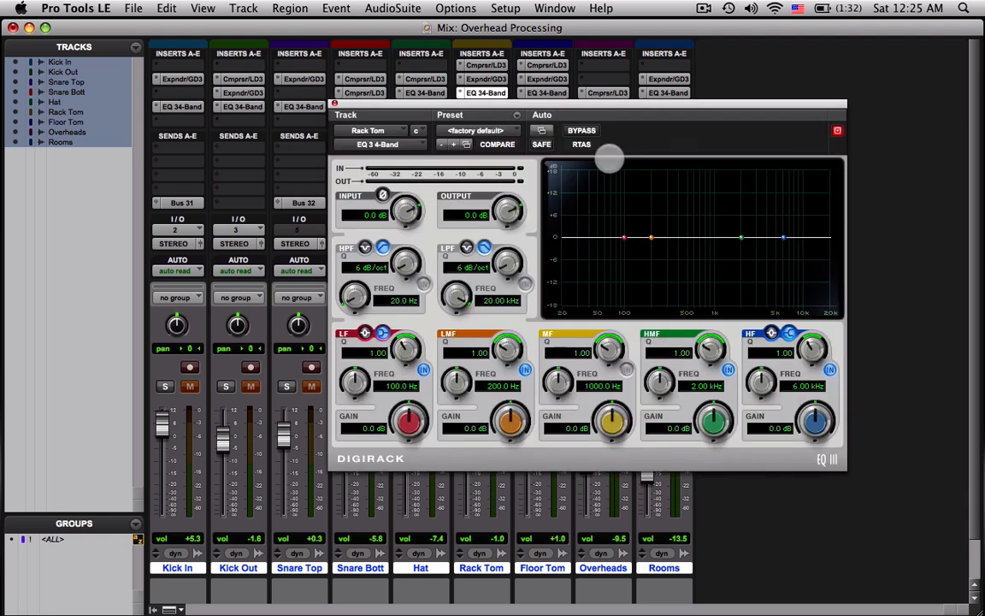
Step: Take the Overheads track out of solo, moving the Rack Tom EQ window out of the way
drag(542, 103, 312, 69)
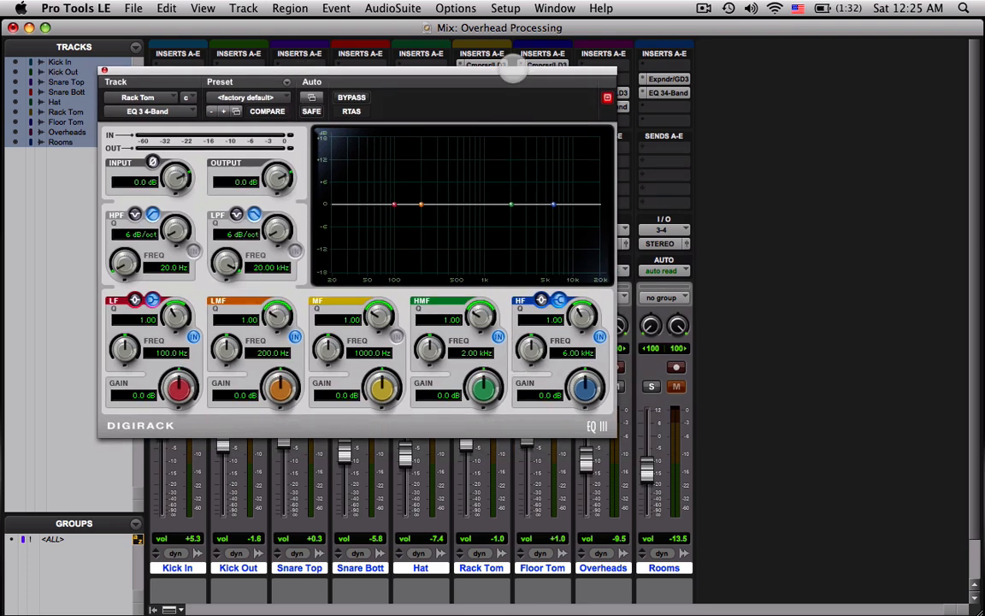
drag(467, 70, 410, 37)
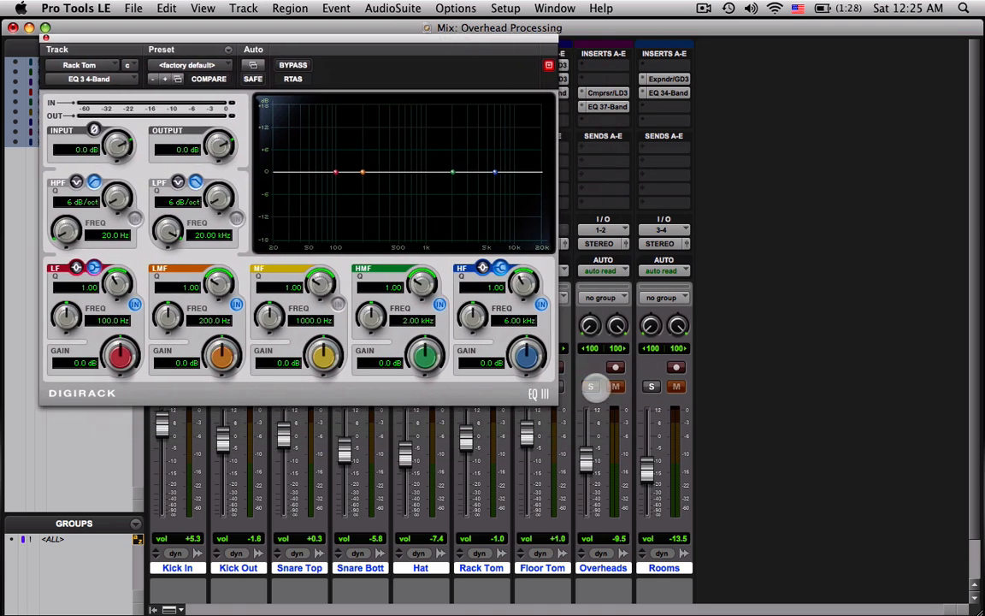
click(590, 387)
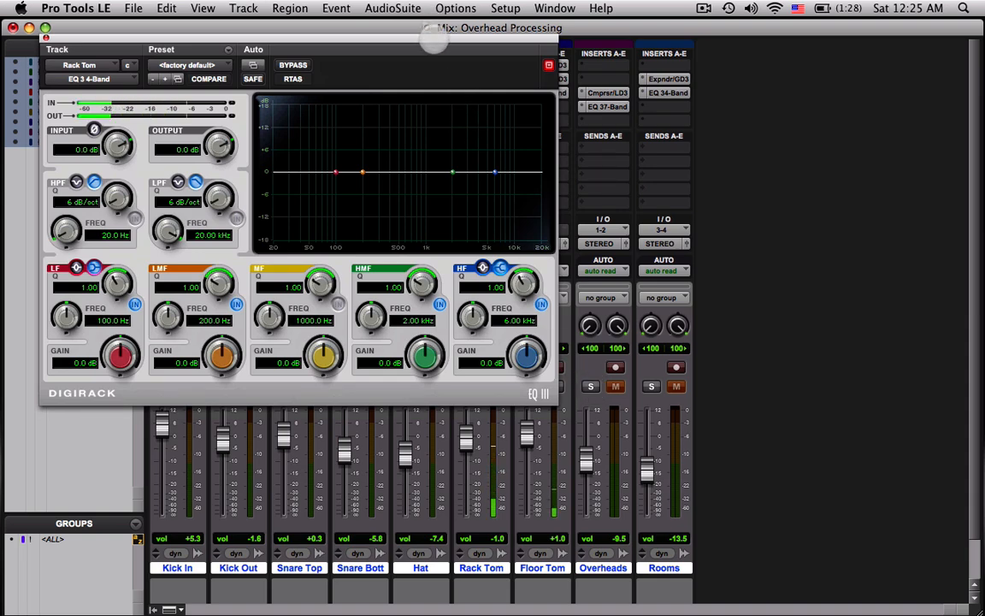
drag(434, 41, 665, 24)
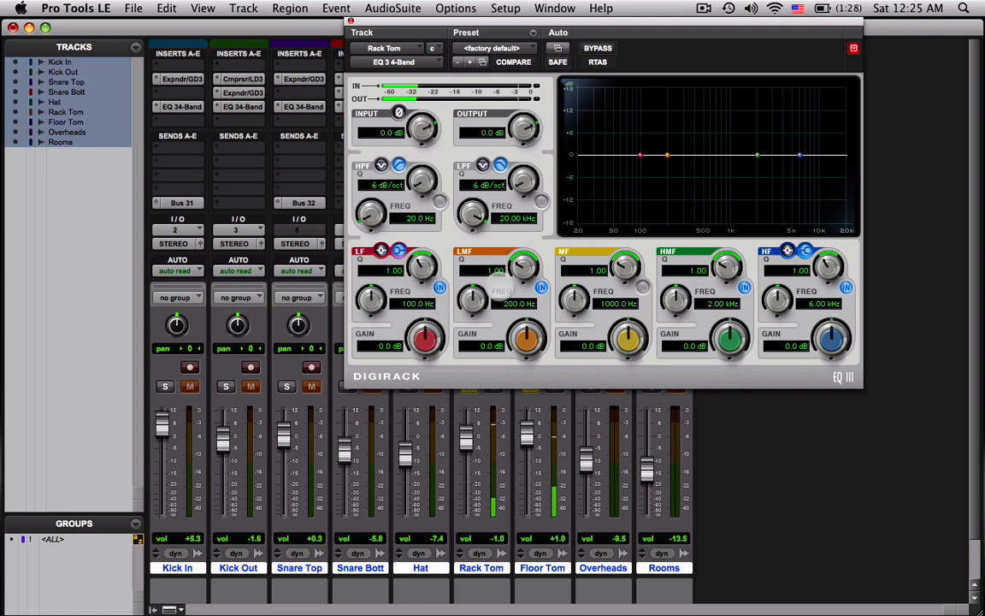
Step: Set the Rack Tom EQ's LF band to 31.4 Hz with -10.2 dB gain and a Q of 0.76
drag(371, 298, 425, 406)
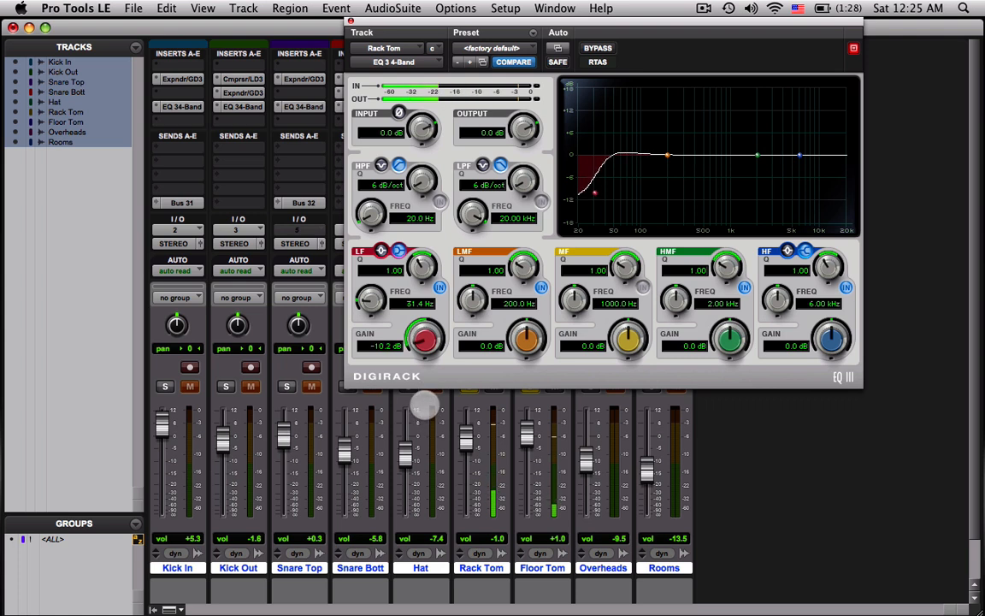
drag(417, 271, 416, 286)
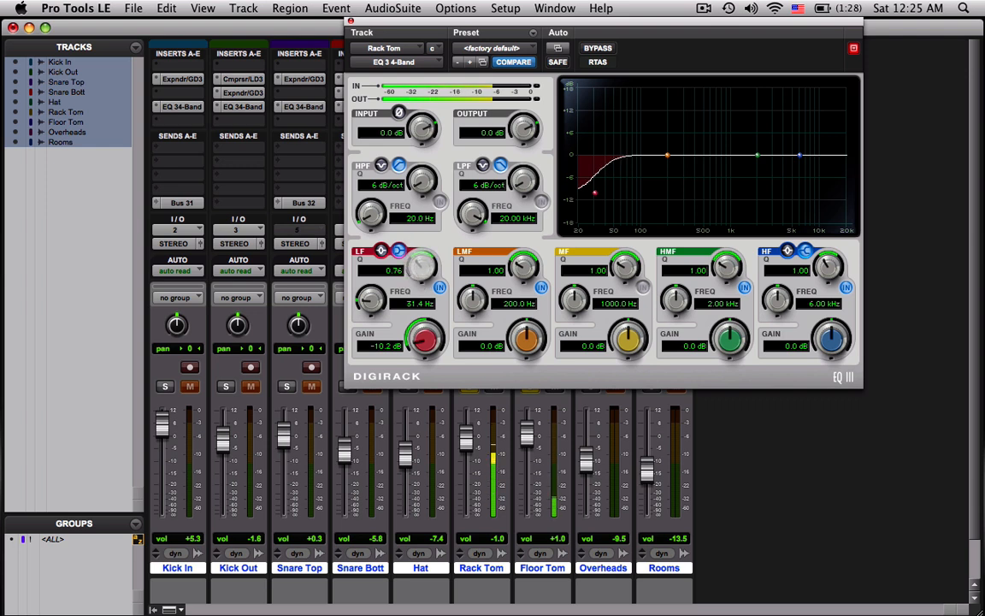
drag(423, 266, 480, 299)
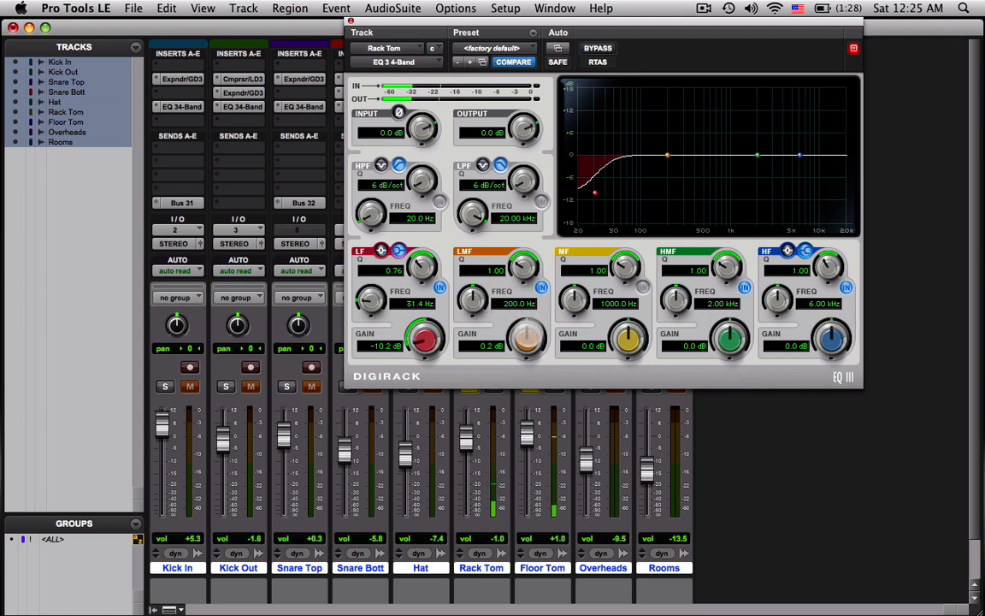
Step: Boost the Rack Tom EQ's LMF band by 2.7 dB at 119.6 Hz with a Q of 1.29
drag(528, 338, 527, 322)
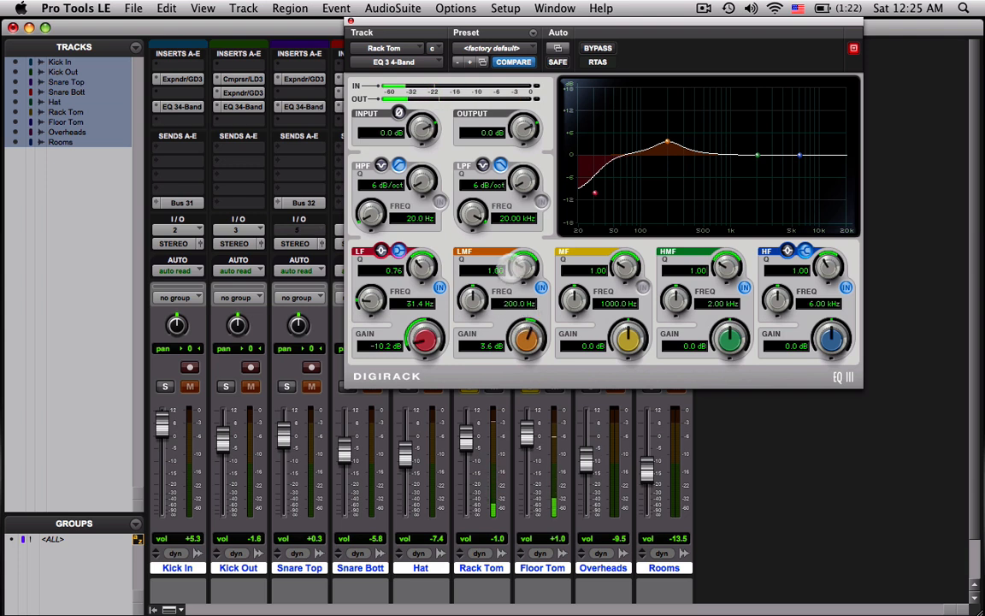
mouse_move(520, 270)
mouse_down()
mouse_move(513, 242)
mouse_move(519, 263)
mouse_up()
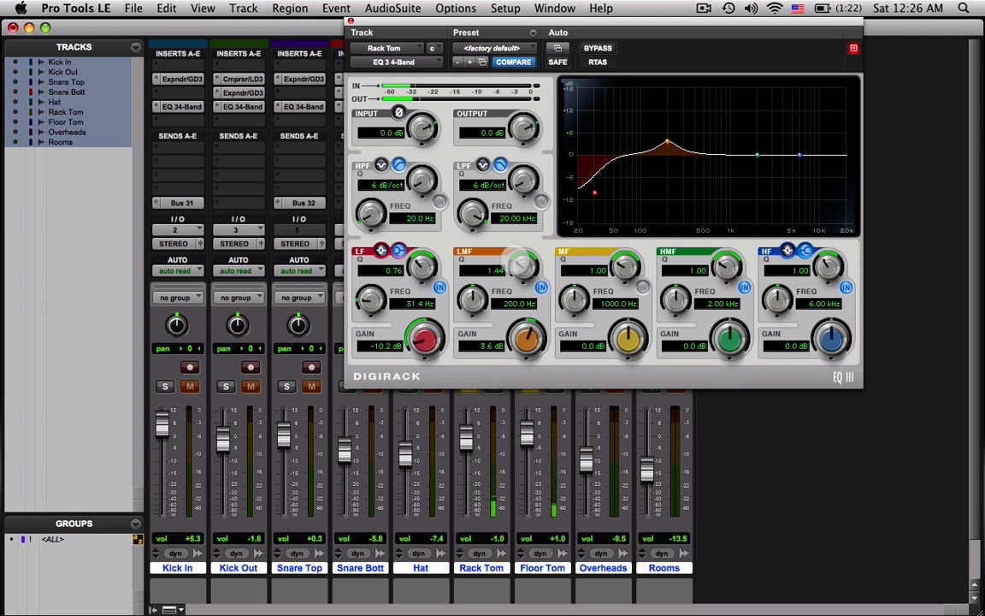
drag(472, 299, 474, 318)
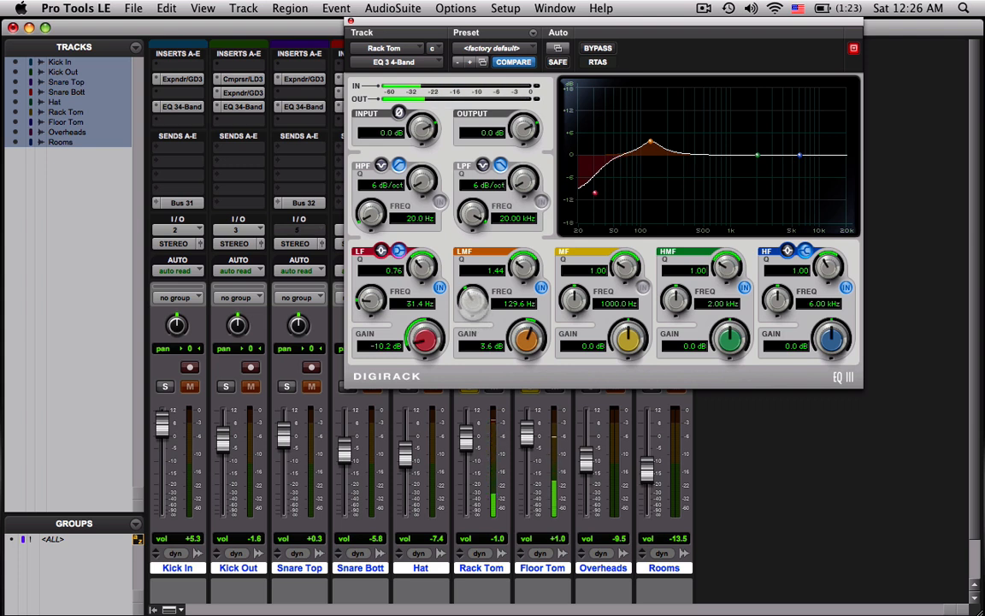
drag(474, 318, 474, 322)
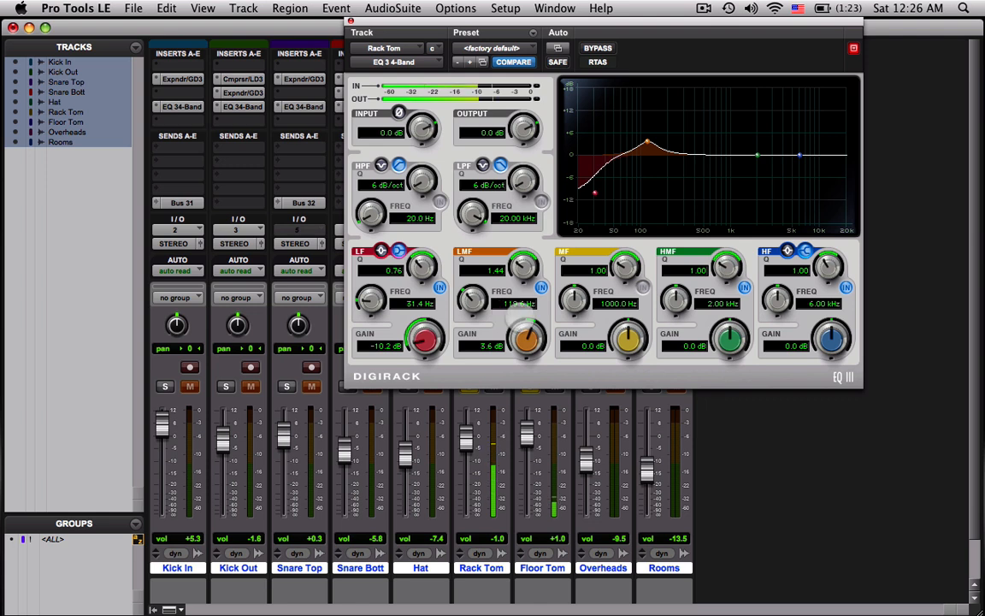
drag(526, 335, 527, 340)
drag(521, 270, 522, 275)
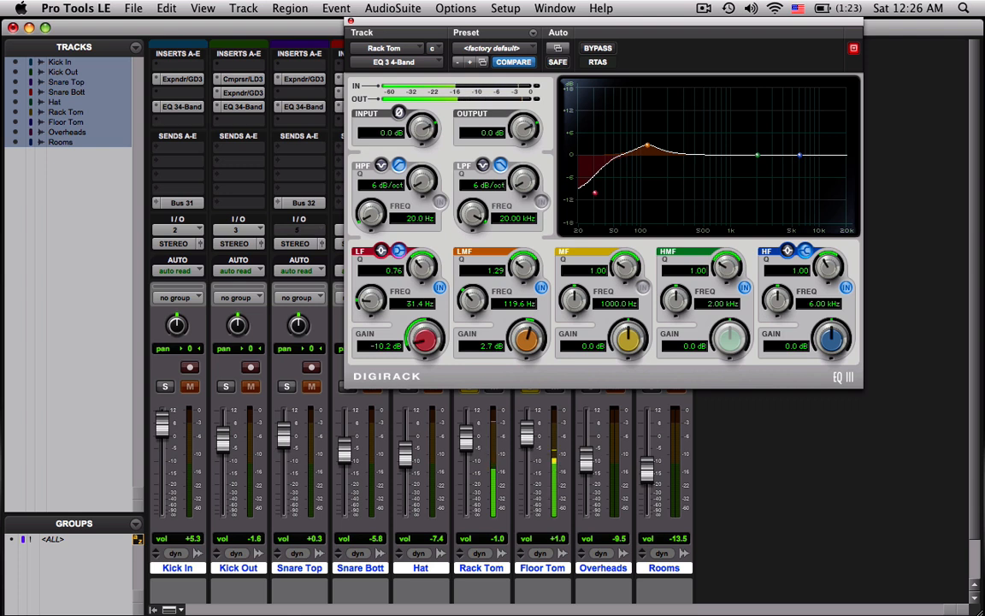
Step: Cut the Rack Tom EQ's HMF band by 4.3 dB at 1.67 kHz with a Q of 1.41
drag(729, 340, 730, 359)
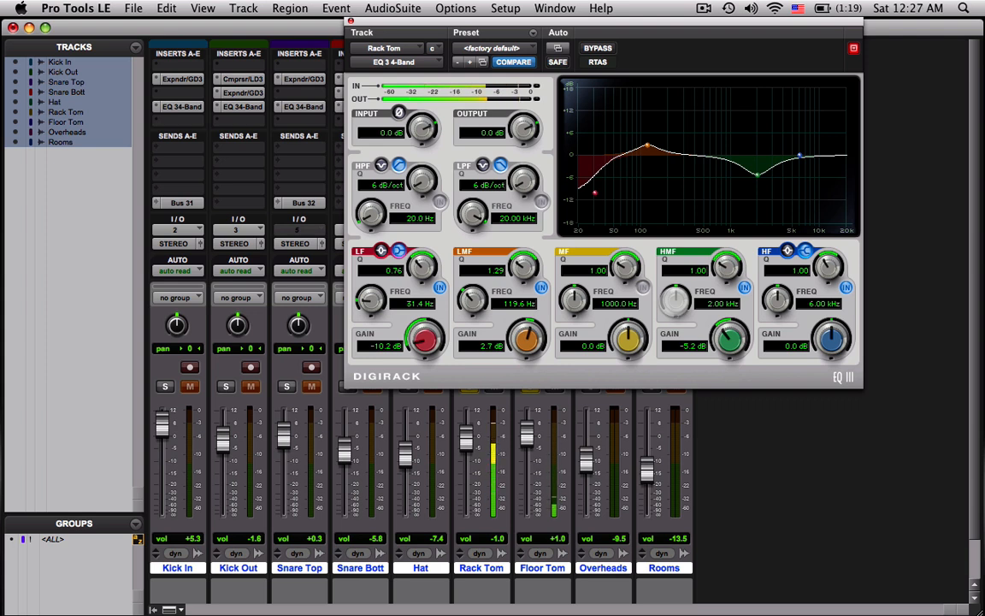
drag(675, 302, 676, 304)
drag(727, 333, 727, 331)
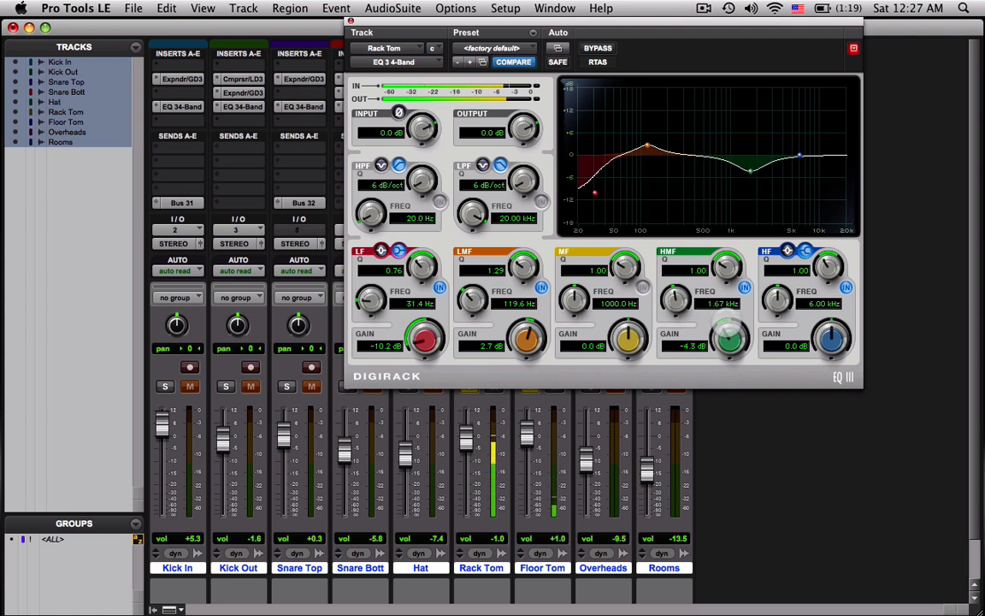
drag(726, 270, 726, 263)
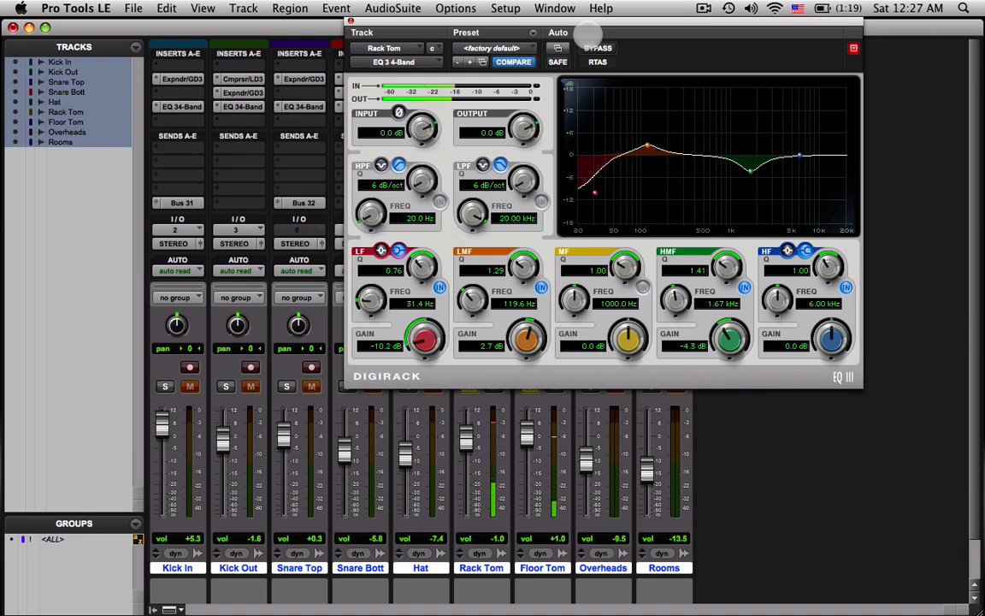
Step: Close the Rack Tom EQ and take the Rack Tom and Floor Tom tracks out of solo
drag(560, 26, 237, 66)
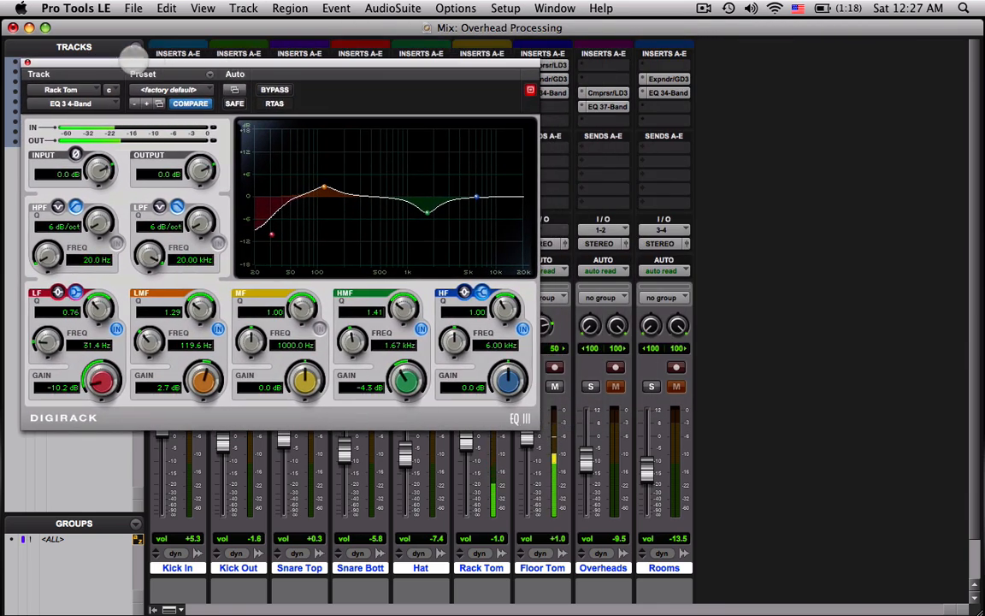
click(26, 62)
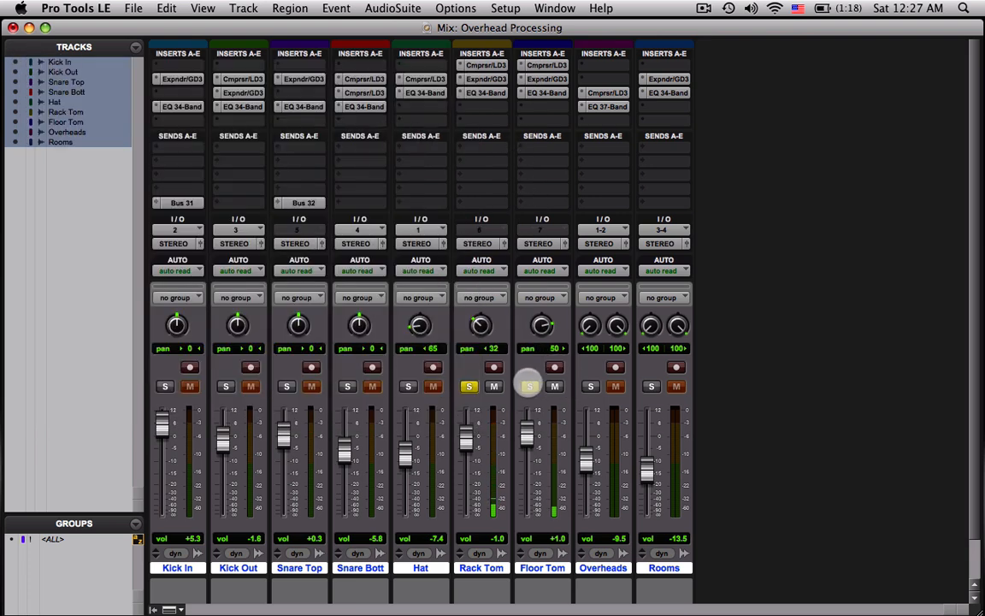
click(469, 386)
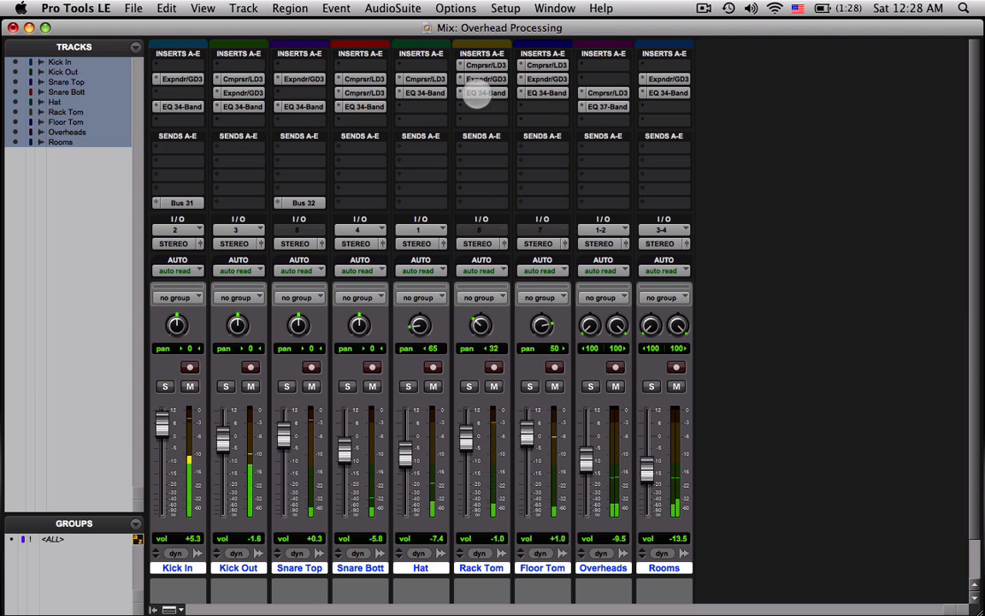
Step: Bypass the EQ and compressor inserts on both the Rack Tom and Floor Tom tracks to compare the unprocessed toms in the mix
super+click(481, 94)
super+click(527, 93)
super+click(529, 65)
super+click(484, 65)
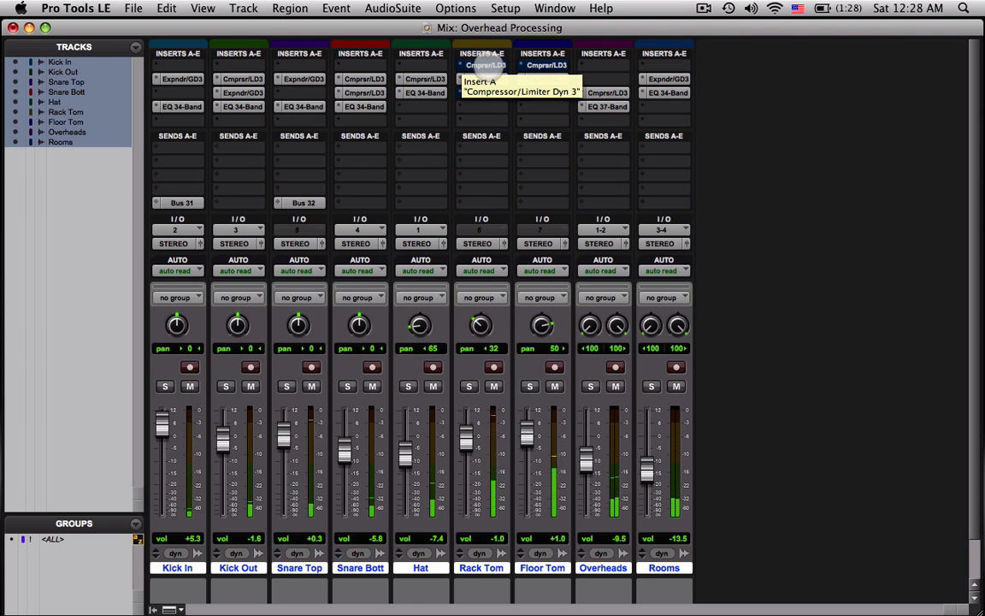
Step: Reactivate the compressor and EQ inserts on the Rack Tom and Floor Tom tracks
super+click(489, 67)
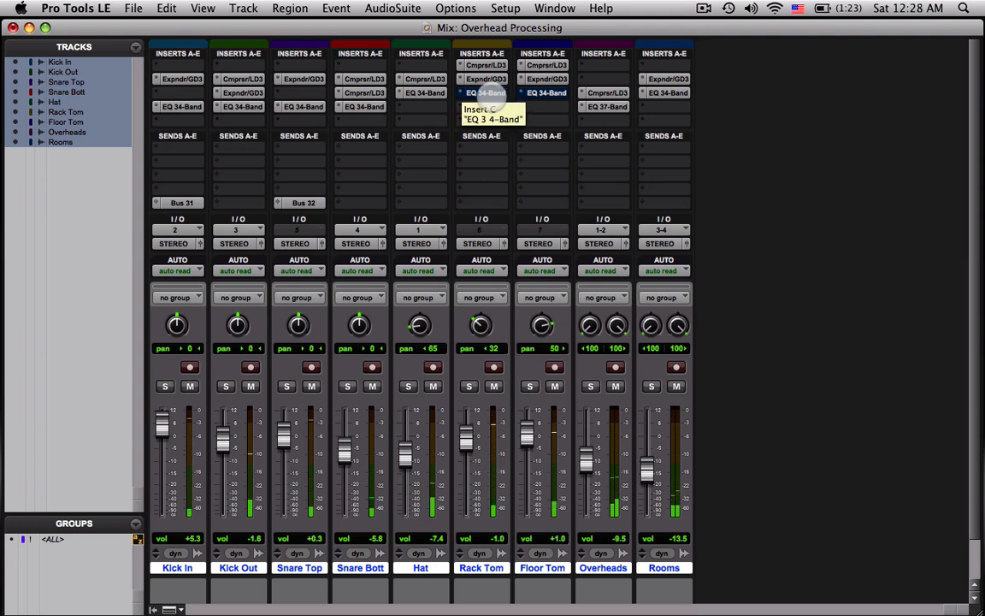
super+click(485, 93)
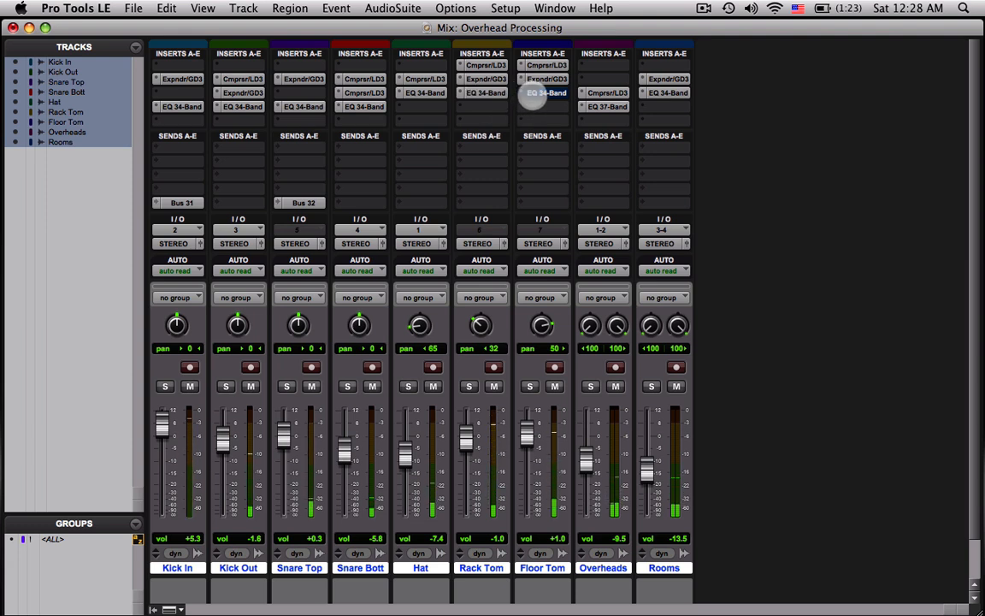
super+click(533, 94)
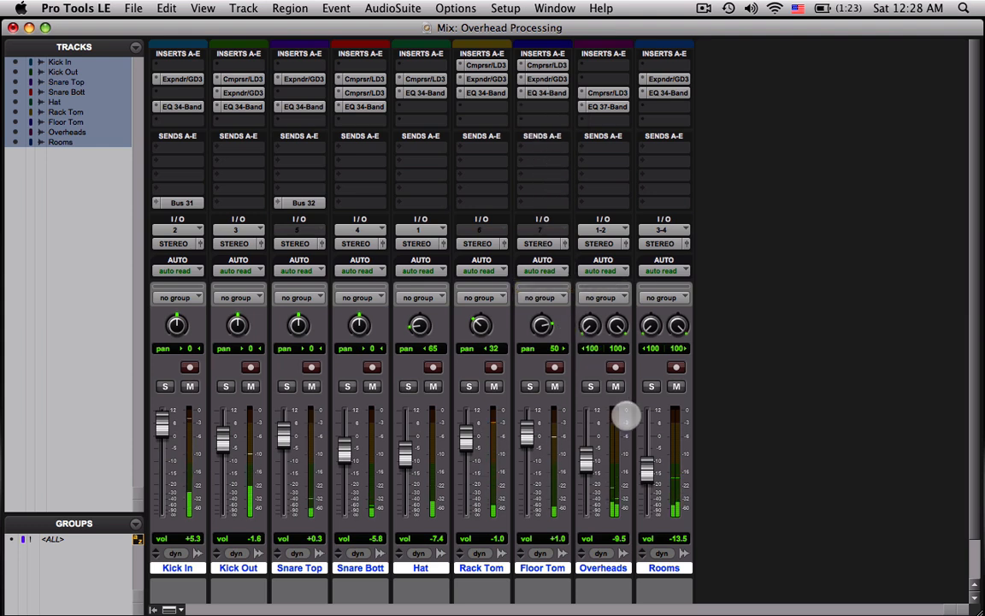
Step: Raise the Rooms track's volume to about -11.3 dB
drag(647, 465, 647, 455)
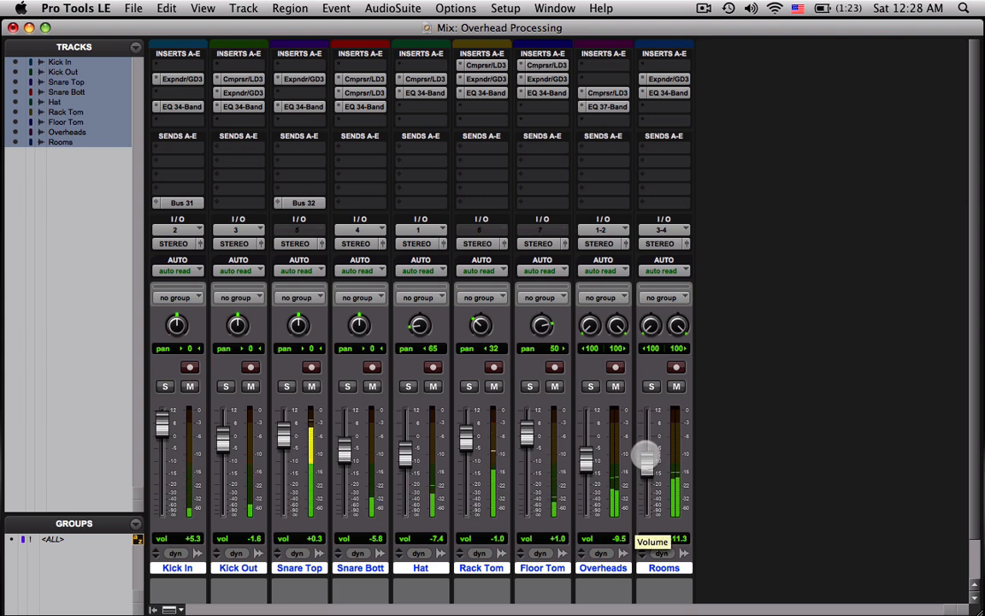